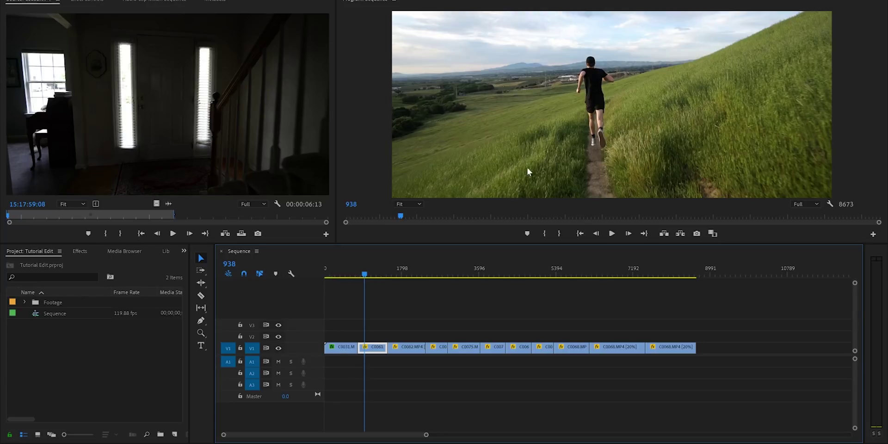
Move all clips after the first two further along the timeline to open a gap, and play part of the running clip.
left_click_drag(437, 284, 611, 299)
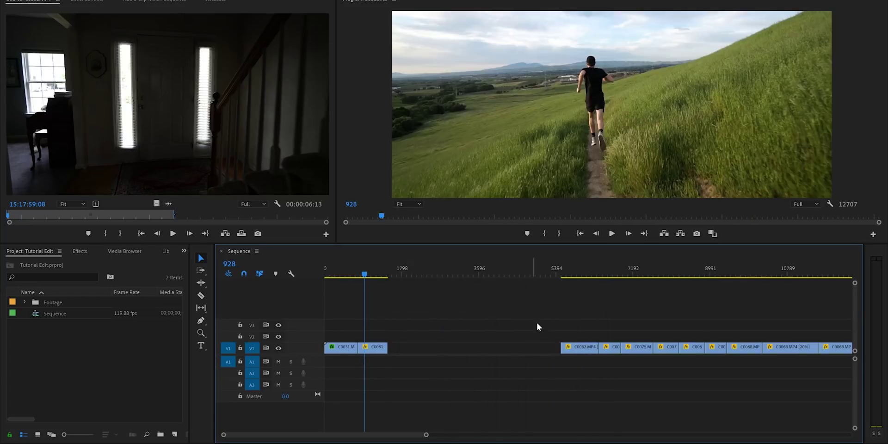
mouse_move(355, 273)
left_mouse_down()
mouse_move(343, 272)
mouse_move(370, 272)
left_mouse_up()
left_click(372, 347)
key("space")
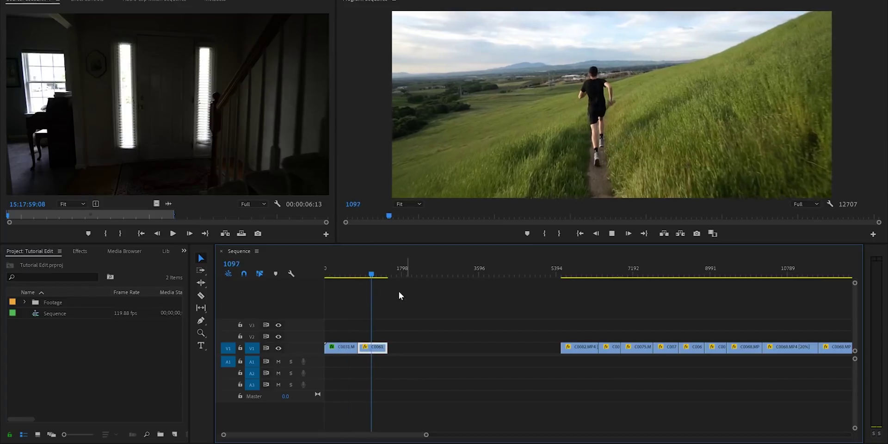
key("space")
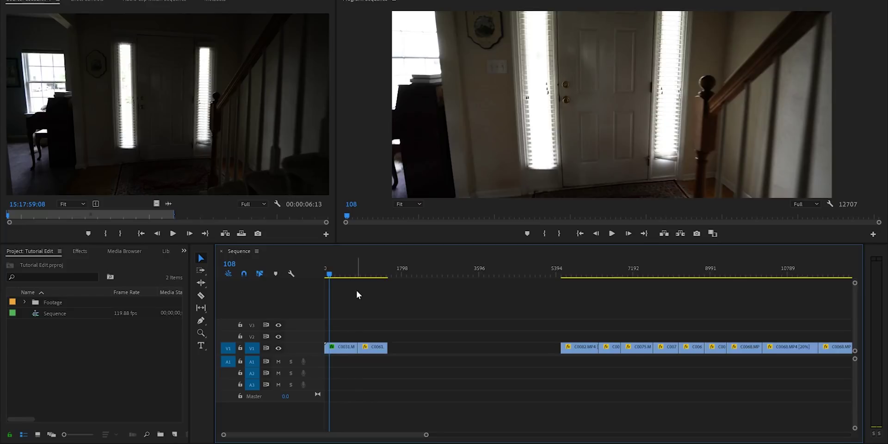
Examine the running, silhouette, sunset grass and hillside shots in the sequence, and scrub through the opening door-to-running transition.
left_click(366, 268)
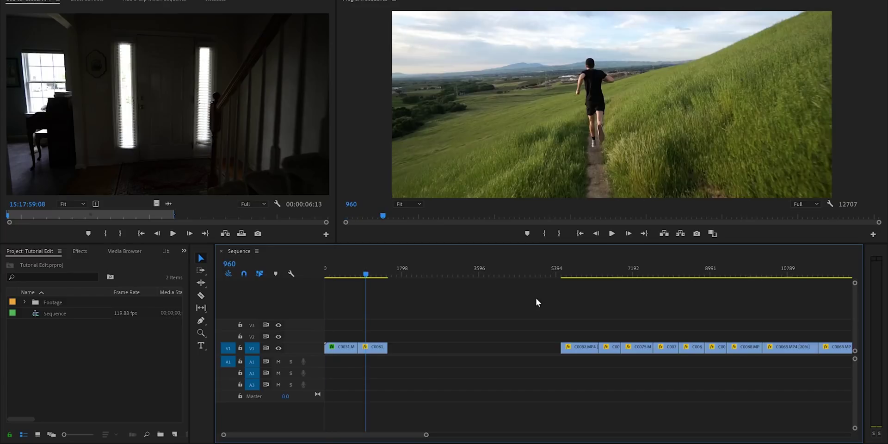
left_click(568, 272)
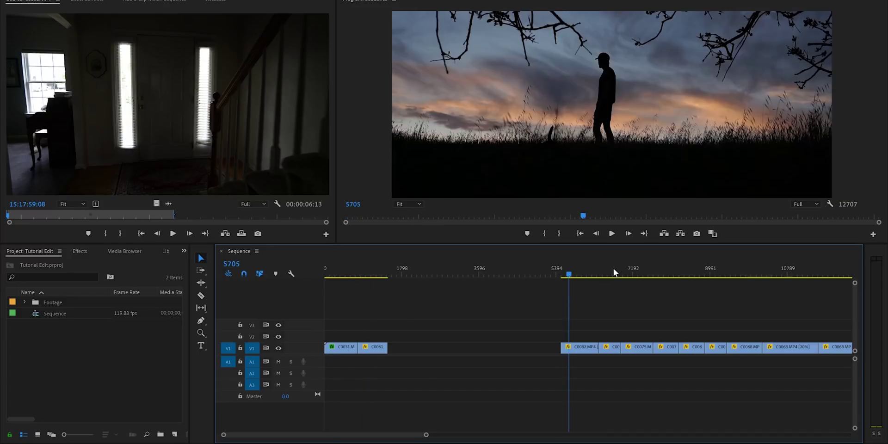
left_click(617, 272)
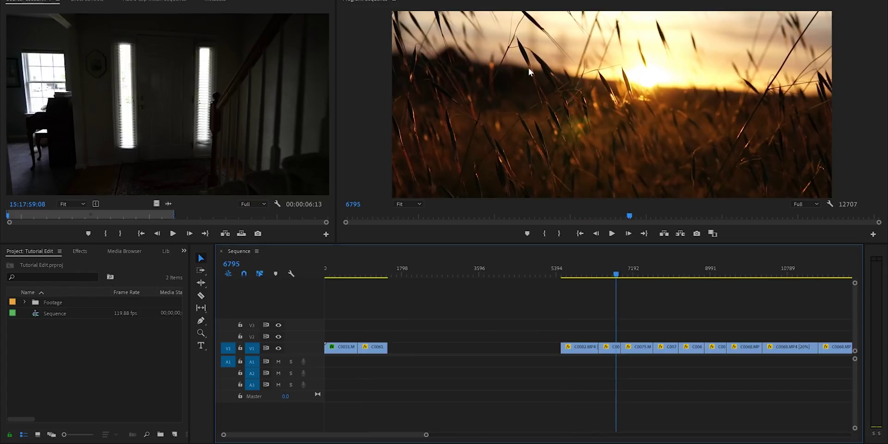
left_click(690, 274)
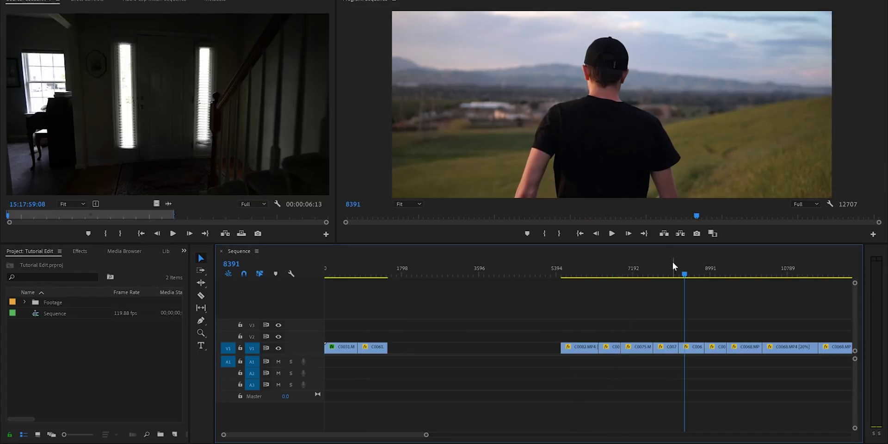
left_click_drag(691, 277, 324, 319)
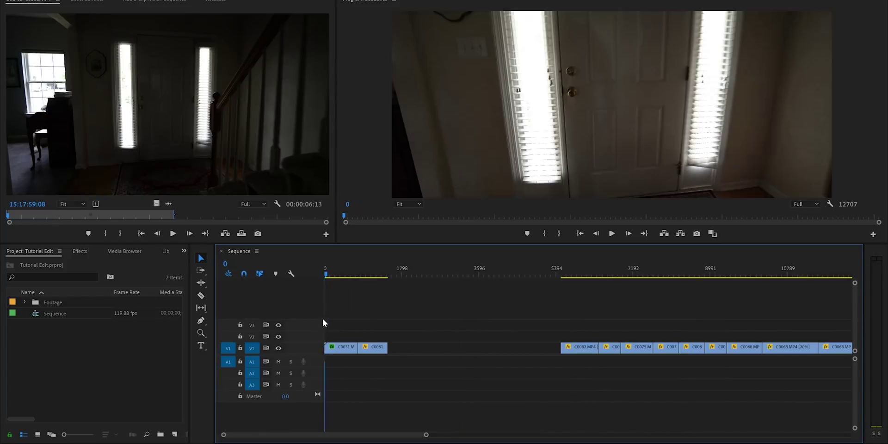
left_click_drag(338, 276, 372, 276)
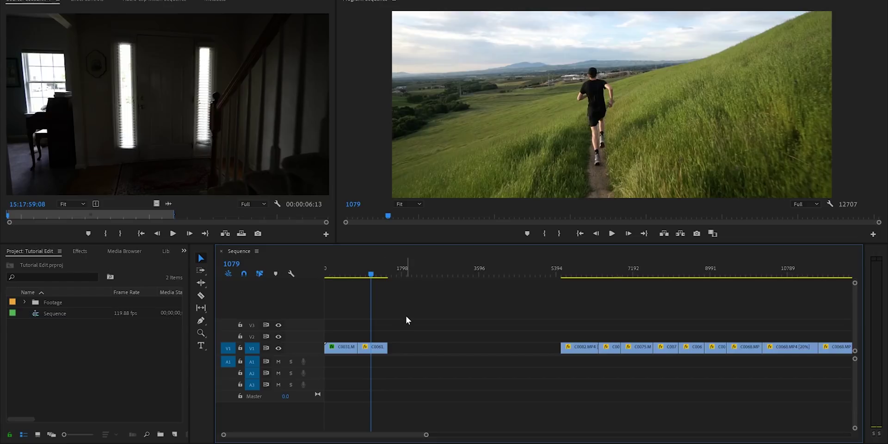
Replace the first two clips, C0031.MP4 and C0061.MP4, with a linked After Effects composition.
left_click(333, 275)
left_click_drag(414, 328, 328, 350)
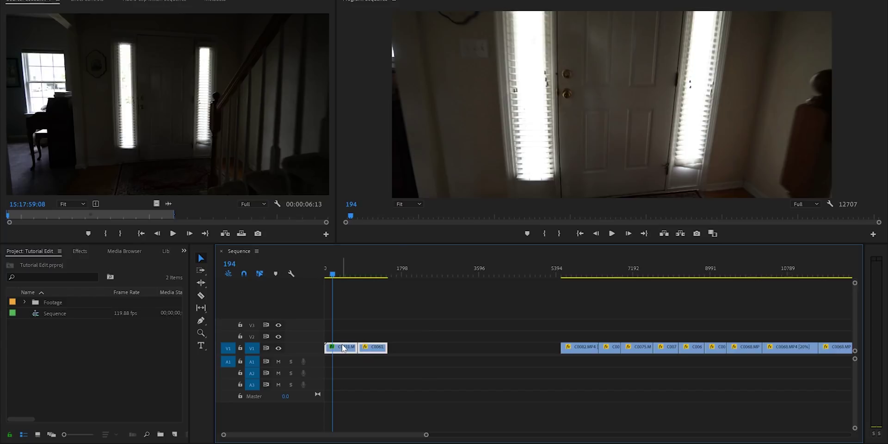
right_click(342, 346)
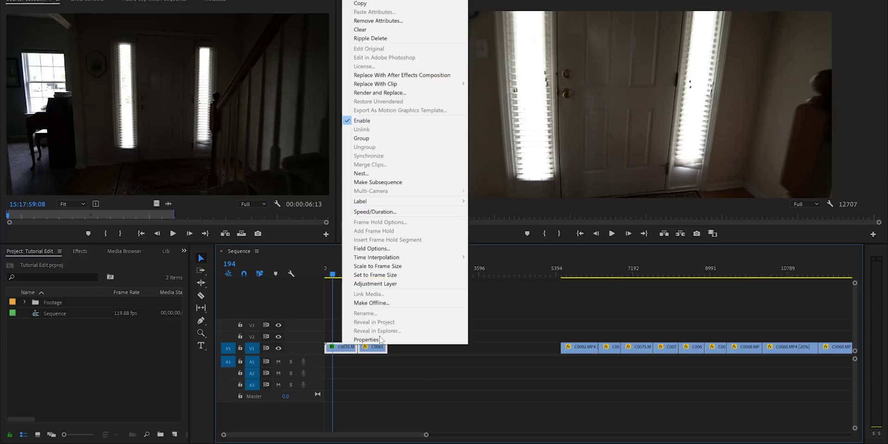
left_click(389, 75)
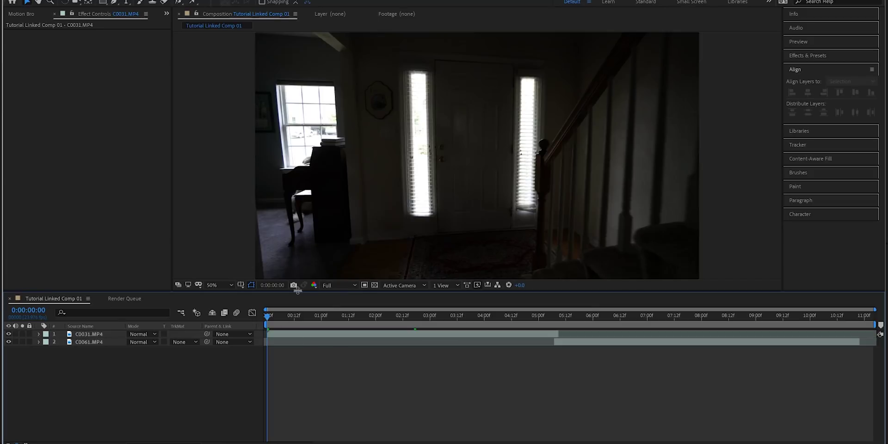
Set the composition preview resolution to Quarter, preview the door clip and go to the frame at 0:00:04:00 where the door starts opening.
left_click(336, 285)
left_click(343, 340)
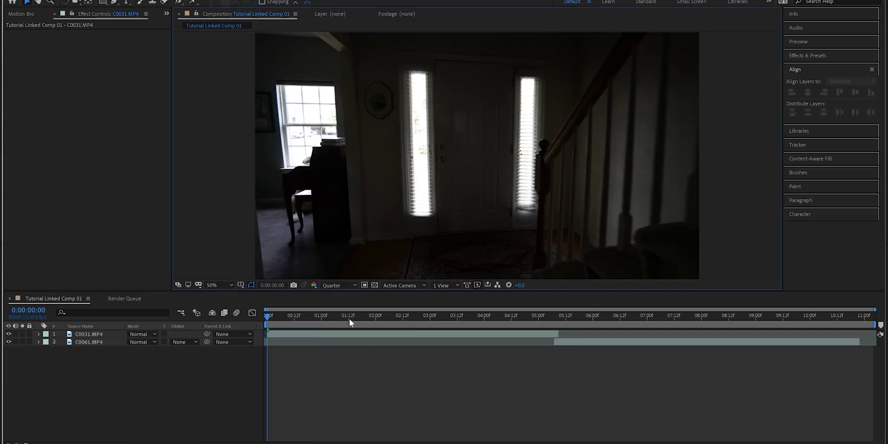
left_click(389, 315)
left_click(411, 335)
key("space")
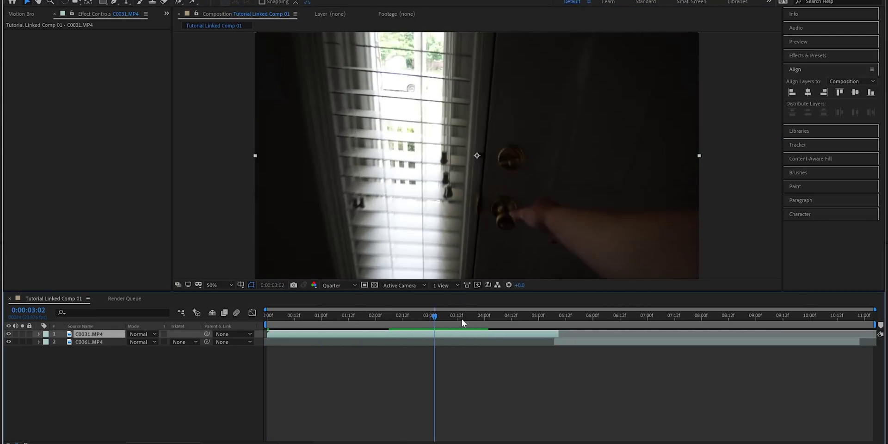
left_click_drag(469, 325, 435, 320)
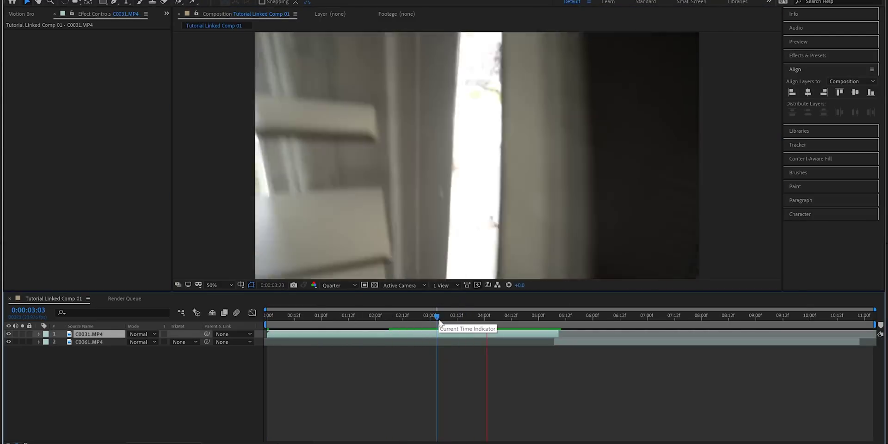
left_click_drag(467, 320, 485, 324)
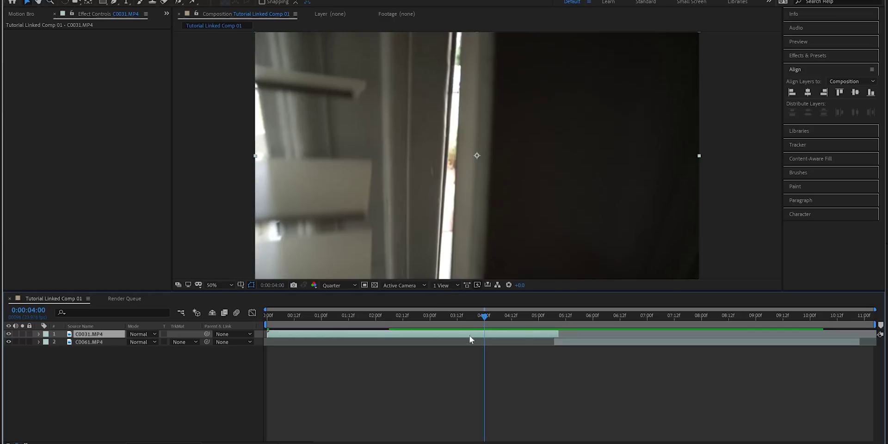
Draw a closed Pen tool mask on layer C0031.MP4 around the narrow bright gap beside the door, extending above the frame.
key("g")
left_click(457, 33)
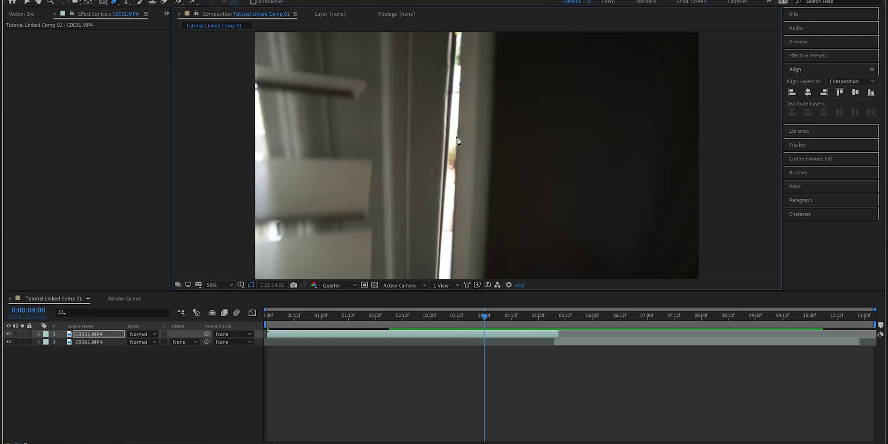
left_click(439, 278)
scroll(513, 45, "down", 2)
left_click(471, 72)
left_click_drag(468, 98, 468, 98)
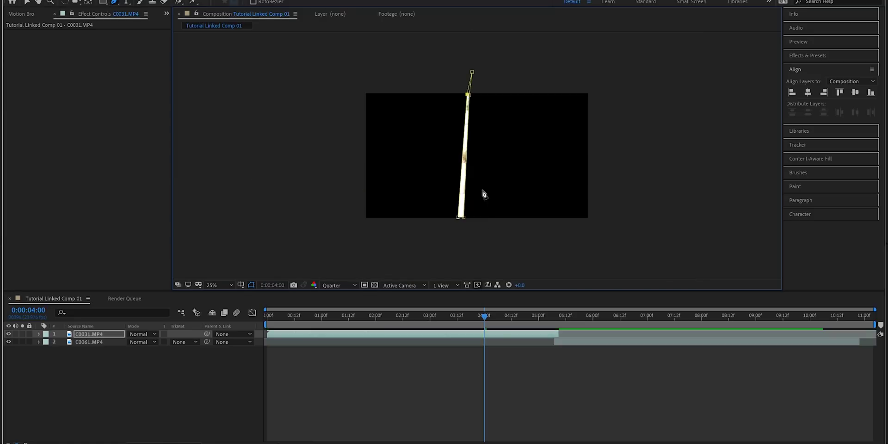
Reveal Mask 1 on layer C0031.MP4 and invert it so the door gap is cut out.
left_click(525, 386)
key("period")
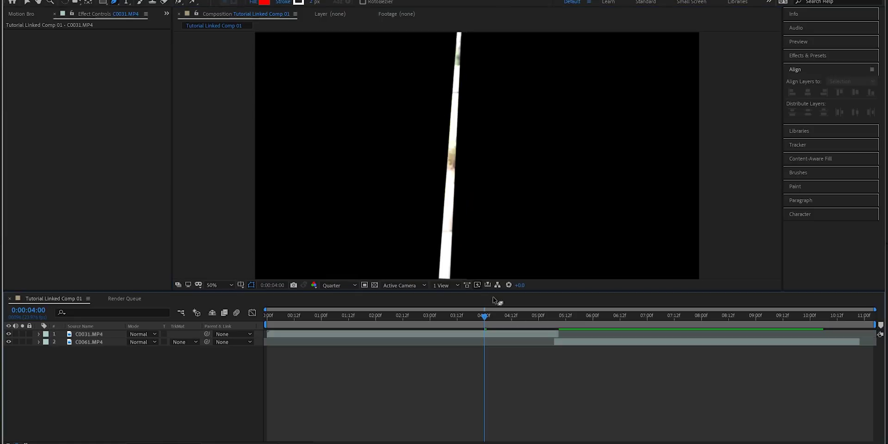
left_click(485, 333)
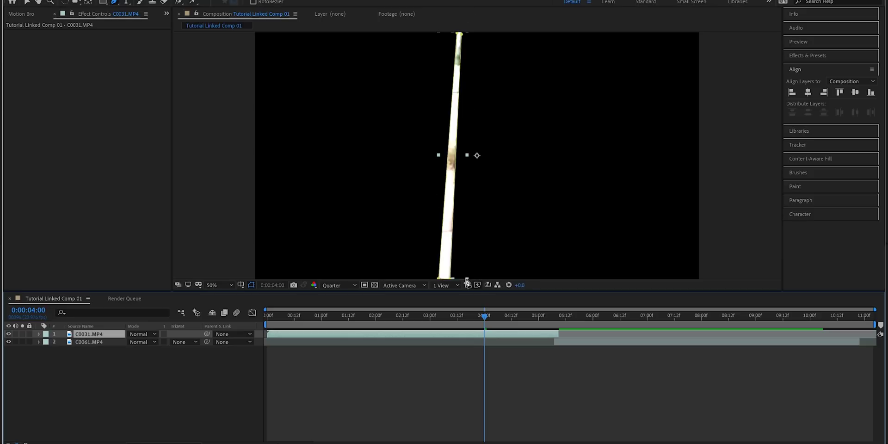
left_click(439, 274)
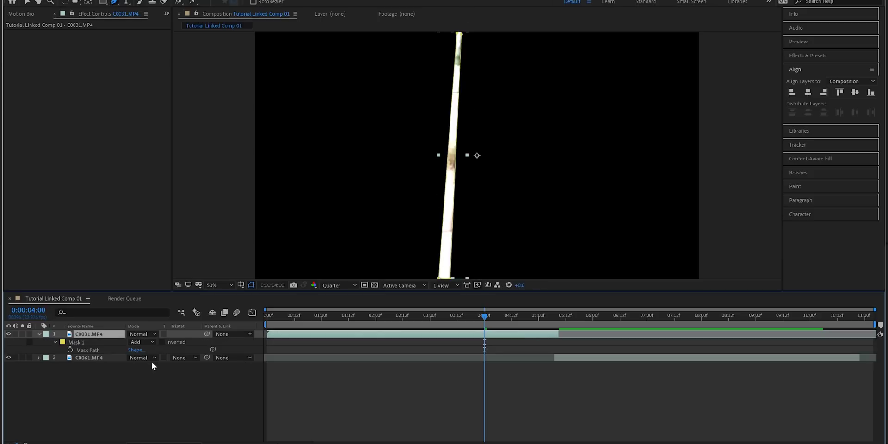
left_click(162, 342)
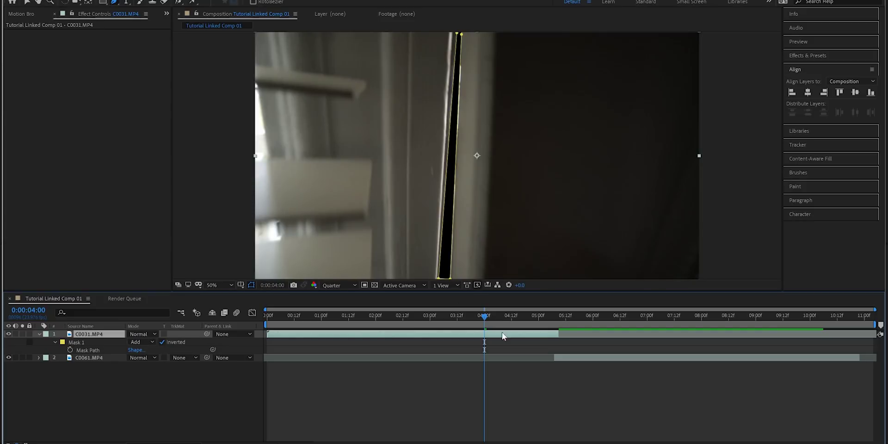
left_click_drag(484, 317, 500, 317)
key("super")
type("obs")
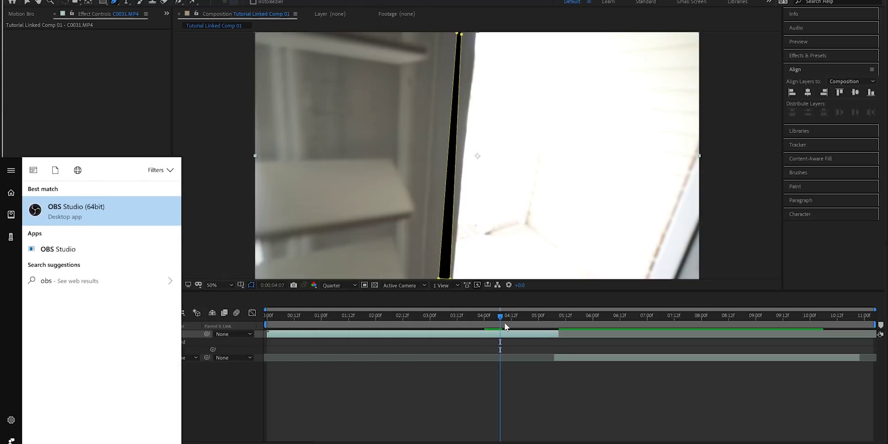
left_click(507, 349)
left_click(504, 333)
key("ctrl+z")
left_click(162, 342)
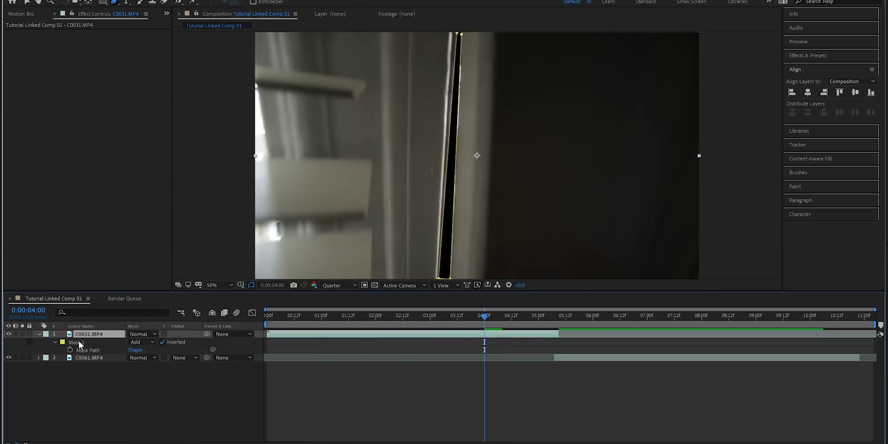
Set the mode of Mask 1 to None and enable Mask Path keyframing at 0:00:04:00.
left_click(137, 341)
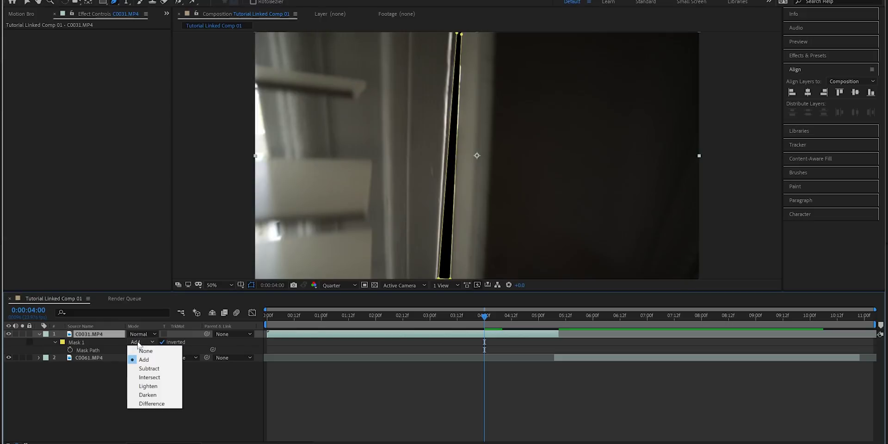
left_click(137, 349)
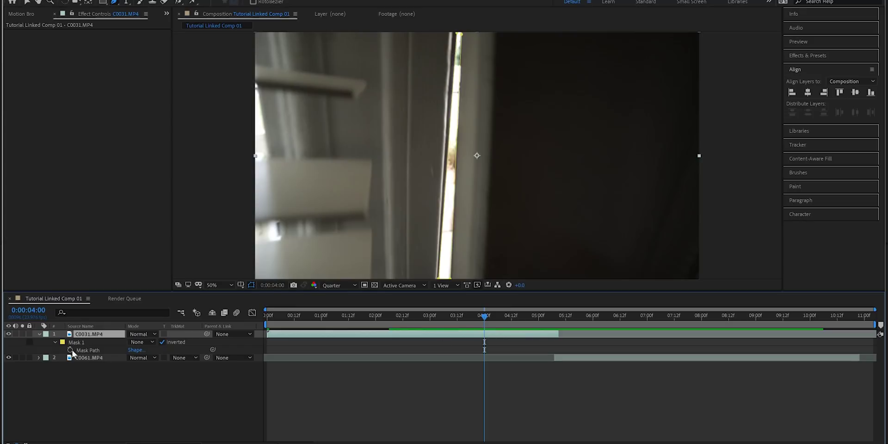
key("m")
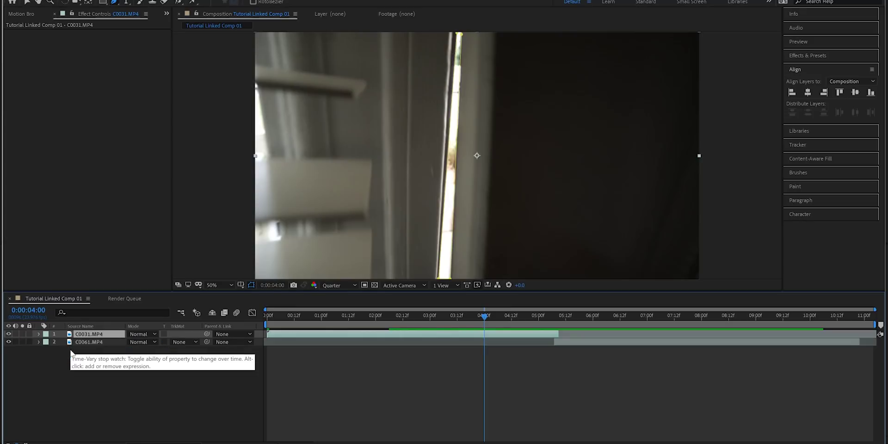
key("m")
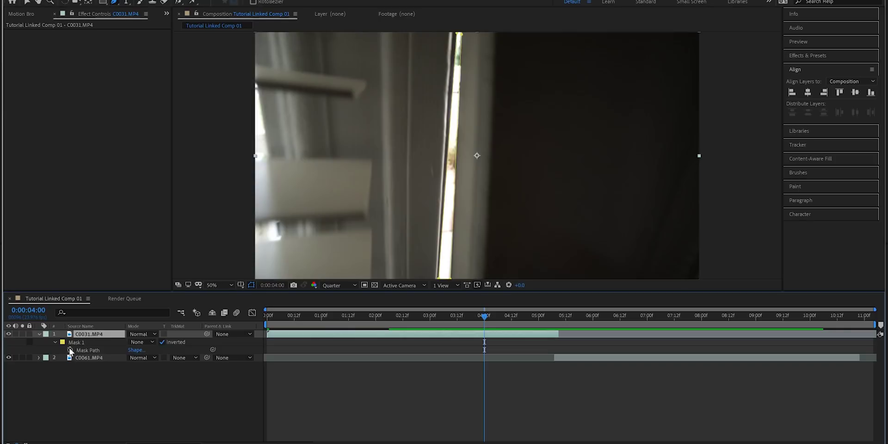
left_click(71, 349)
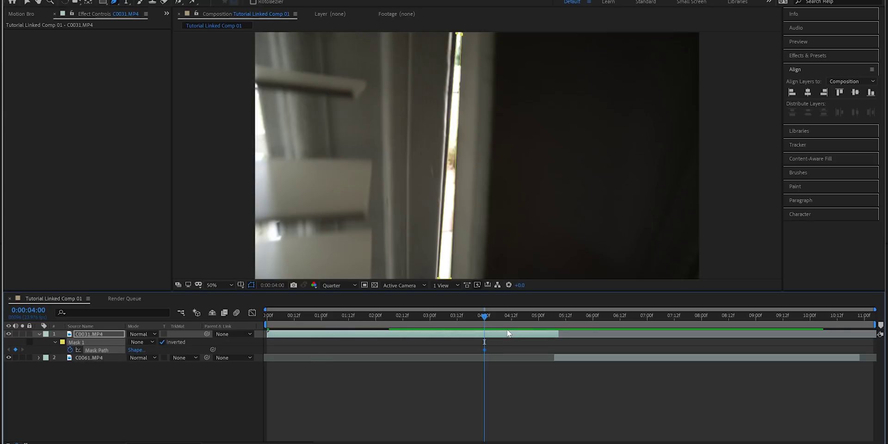
At 0:00:04:14, reshape Mask 1 by moving its corner points outward to enclose the opened doorway, extending beyond the frame edges.
left_click_drag(484, 317, 518, 320)
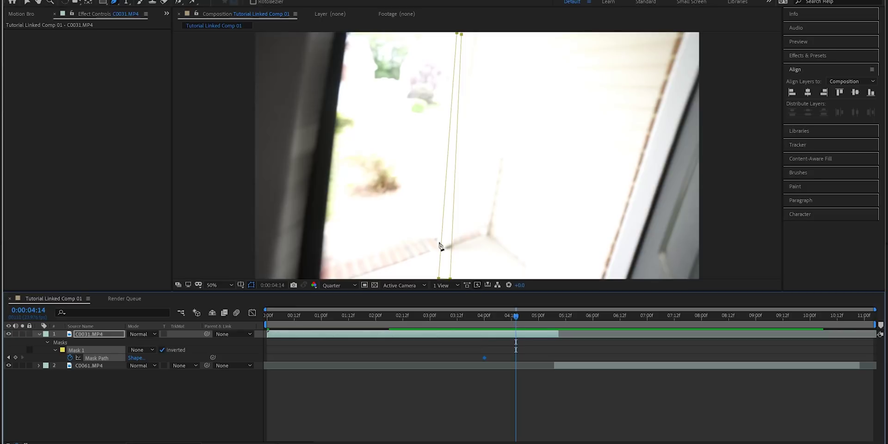
scroll(391, 153, "down", 2)
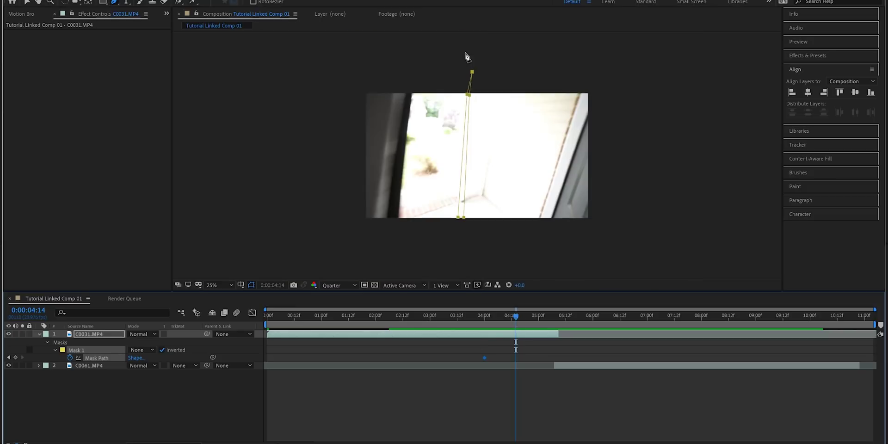
left_click_drag(466, 95, 411, 95)
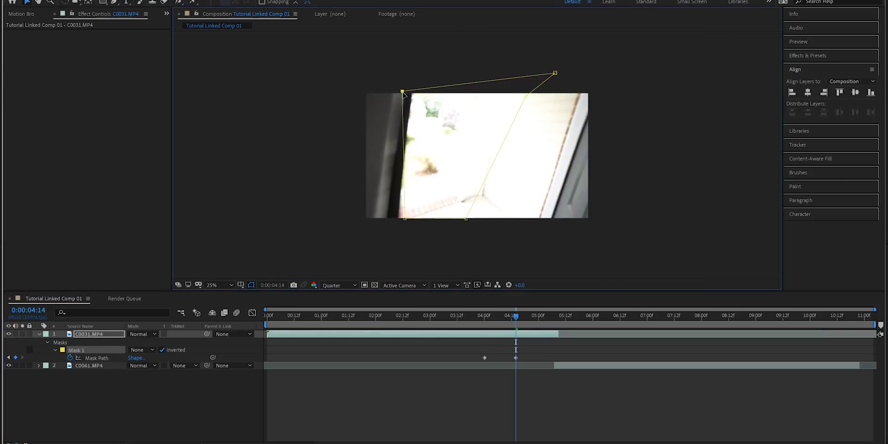
left_click_drag(403, 92, 397, 91)
left_click_drag(405, 218, 373, 223)
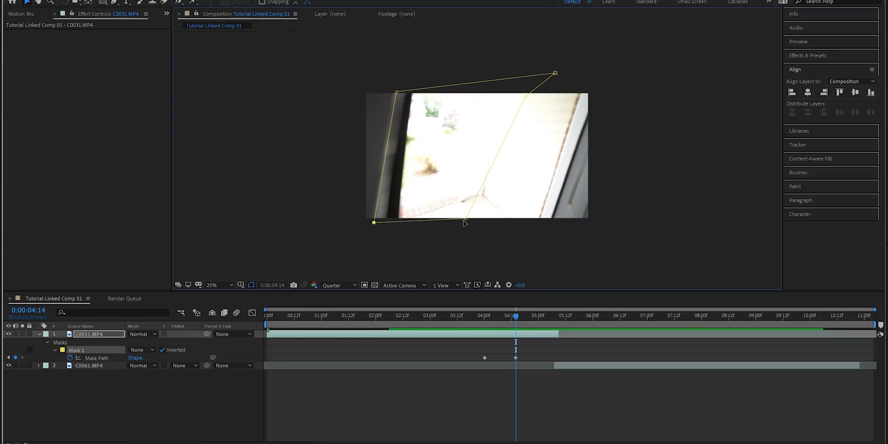
left_click_drag(466, 218, 647, 233)
left_click_drag(528, 96, 673, 74)
left_click_drag(555, 73, 554, 69)
Step through the frames from 0:00:04:00 to 0:00:04:08 to check how the mask follows the opening door.
left_click_drag(515, 318, 485, 324)
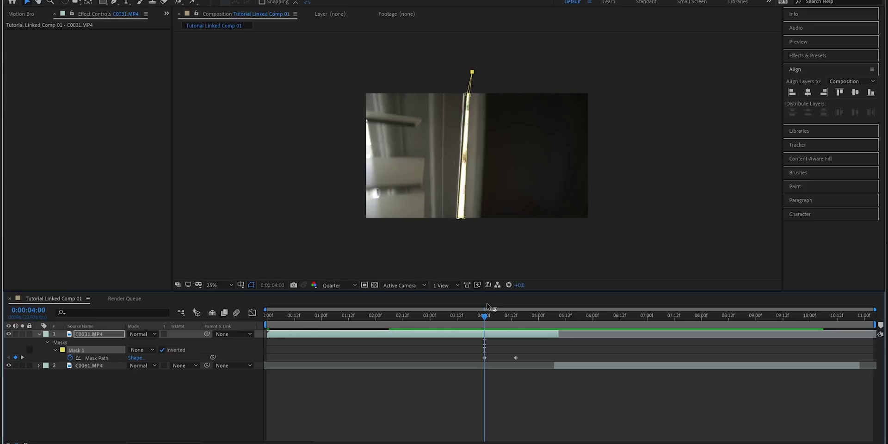
key("Page_Down")
key("Page_Down")
key("Page_Down")
key("Page_Down")
key("Page_Down")
key("Page_Down")
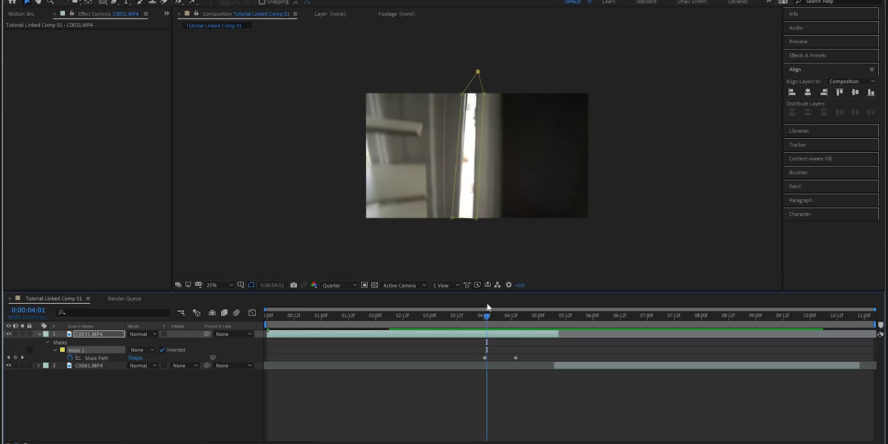
key("Page_Down")
key("Page_Down")
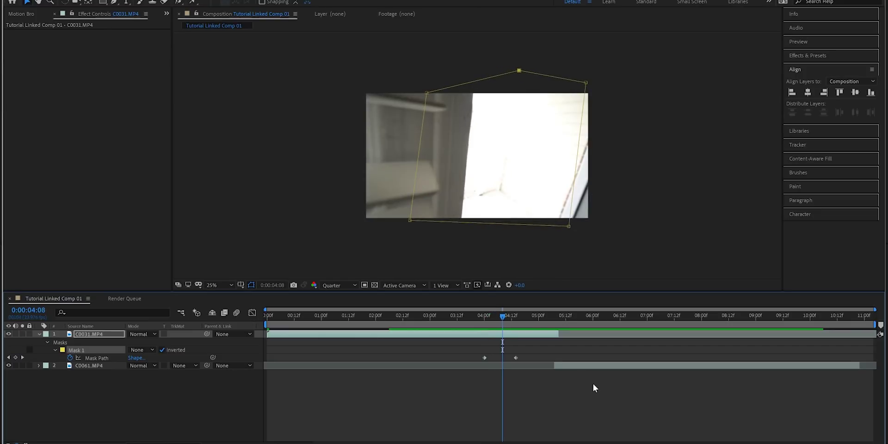
At 0:00:04:07, align Mask 1's left edge with the door edge and move its right corners beyond the frame.
key("j")
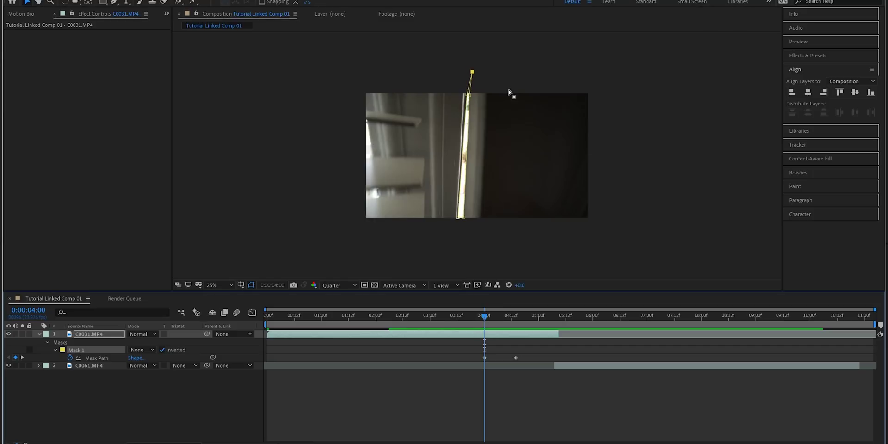
left_click(496, 315)
left_click(519, 323)
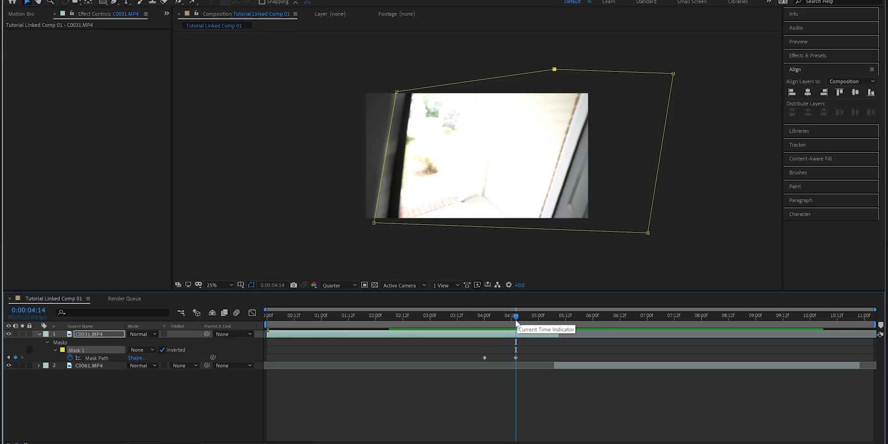
left_click_drag(516, 323, 496, 319)
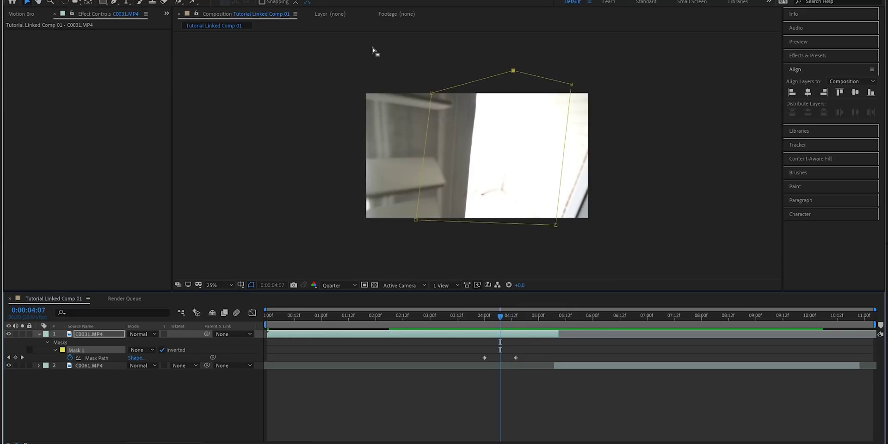
left_click_drag(441, 80, 391, 248)
left_click_drag(416, 220, 465, 222)
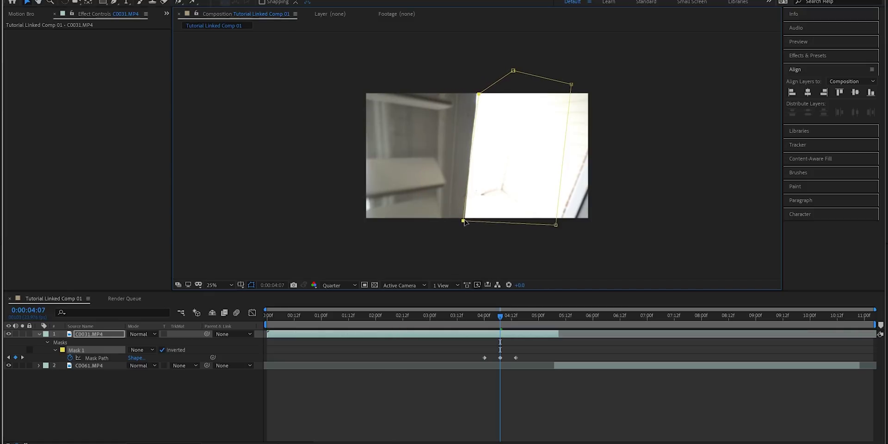
left_click(474, 240)
left_click_drag(481, 95, 478, 94)
left_click_drag(565, 250, 576, 72)
left_click(555, 225, "shift")
left_click_drag(556, 225, 643, 230)
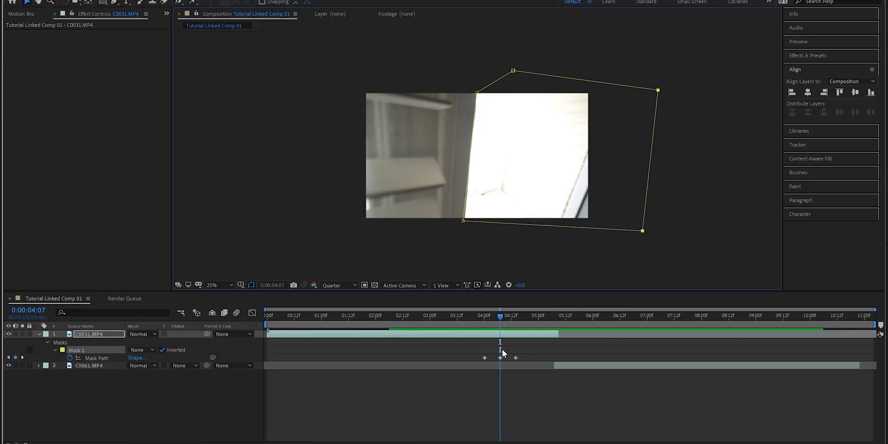
At 0:00:04:03, tighten Mask 1's corner points around the bright door gap.
key("equal")
key("equal")
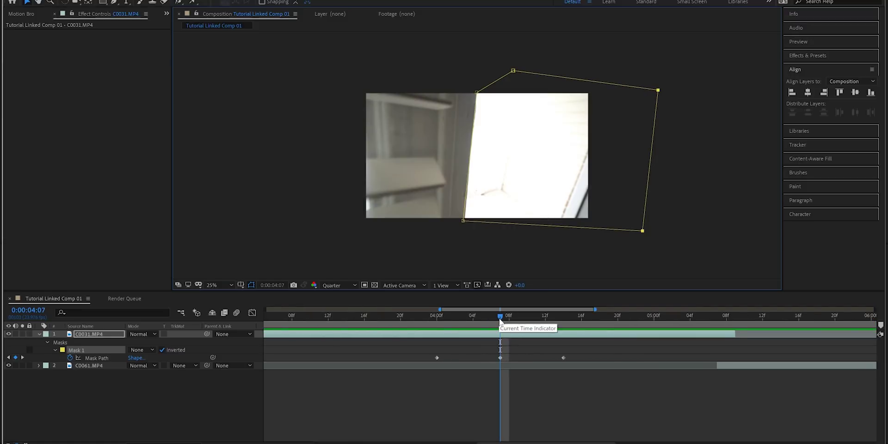
left_click_drag(499, 322, 463, 322)
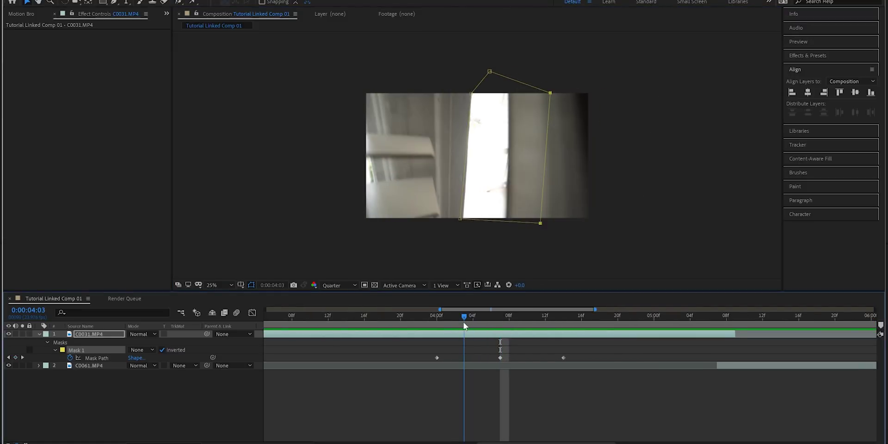
left_click(550, 93)
left_click_drag(551, 94, 509, 92)
left_click_drag(499, 221, 462, 220)
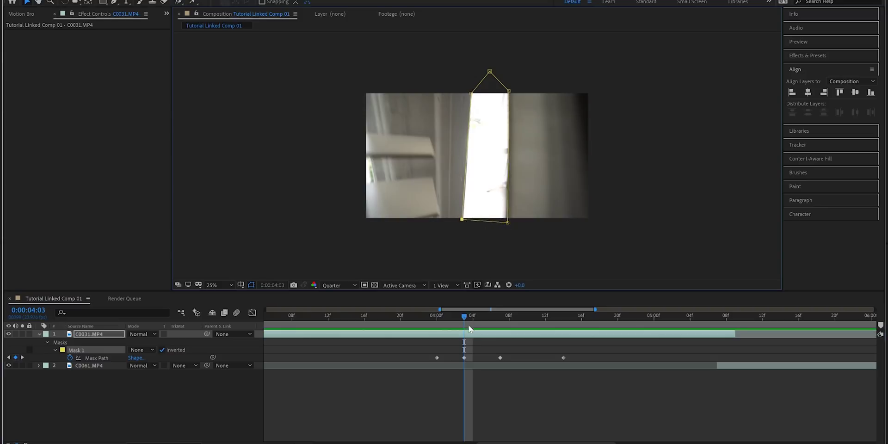
Fit Mask 1's corners to the narrow door gap at 0:00:04:02 and 0:00:04:01.
left_click_drag(459, 316, 450, 318)
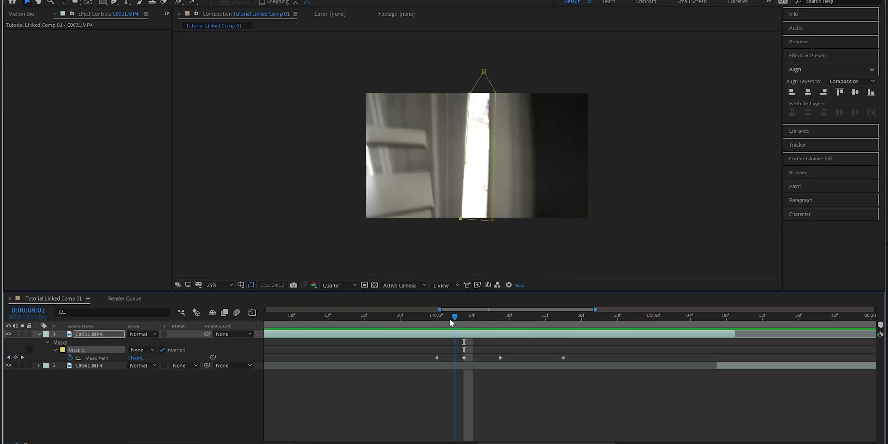
left_click_drag(471, 96, 469, 95)
left_click_drag(493, 223, 489, 223)
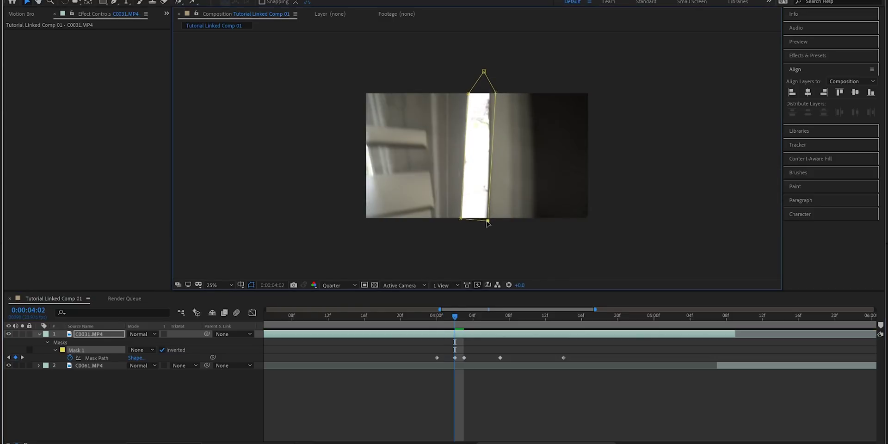
left_click_drag(455, 317, 445, 317)
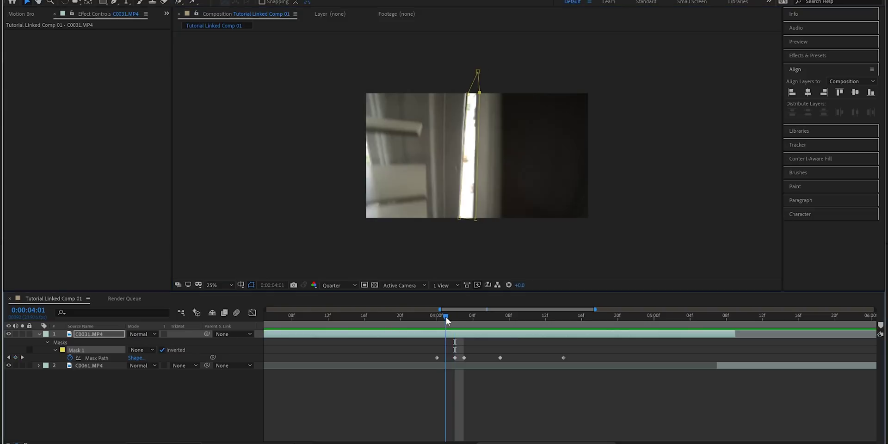
left_click_drag(470, 95, 467, 95)
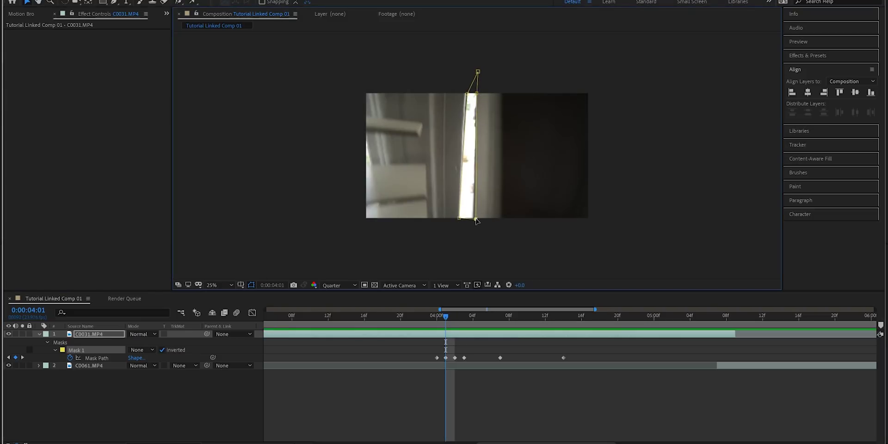
Align Mask 1's left corner points with the moving door edge at 0:00:04:05, 0:00:04:08, 0:00:04:10 and 0:00:04:12.
left_click_drag(445, 316, 527, 317)
left_click_drag(442, 92, 461, 92)
left_click_drag(425, 222, 446, 224)
left_click_drag(527, 317, 545, 317)
left_click_drag(431, 92, 441, 92)
left_click_drag(410, 222, 426, 224)
left_click_drag(545, 317, 509, 326)
left_click_drag(458, 222, 461, 223)
left_click_drag(470, 92, 473, 92)
Shift layer C0061.MP4 to start at 0:00:04:00 and set Mask 1's mode on C0031.MP4 to Add.
left_click_drag(509, 317, 435, 341)
left_click_drag(735, 368, 455, 370)
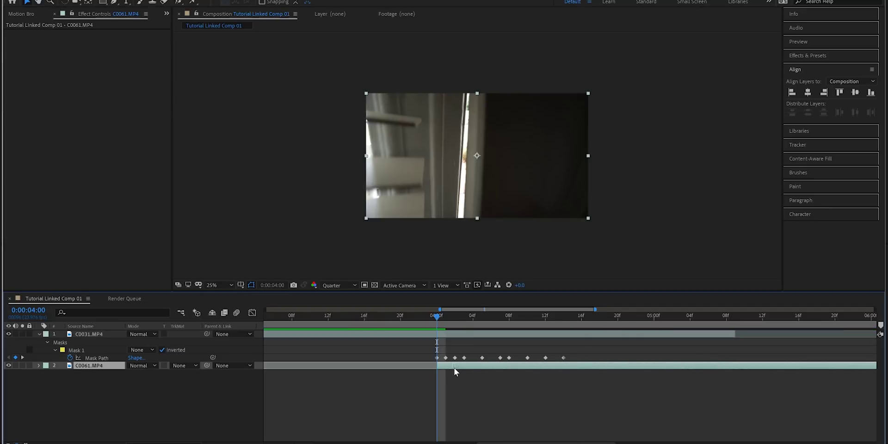
left_click(115, 335)
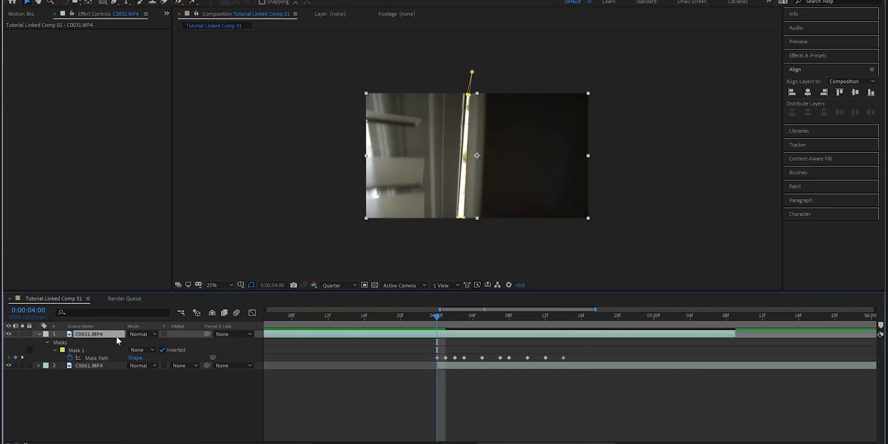
left_click(137, 351)
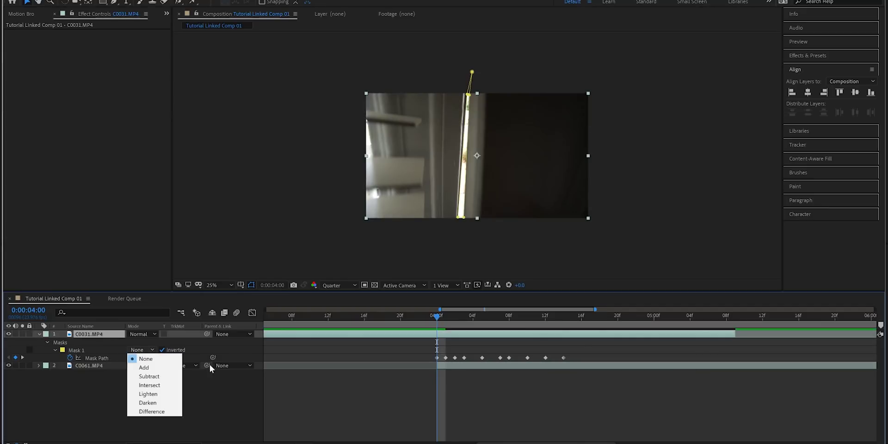
left_click(147, 367)
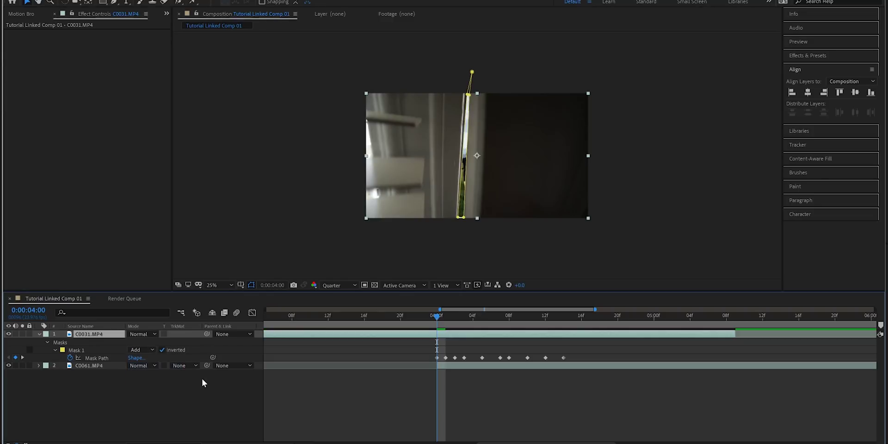
At 0:00:04:15, move Mask 1's two left corners outside the frame so the running clip fills the picture.
left_click(539, 324)
left_click_drag(539, 324, 565, 326)
left_click(562, 337)
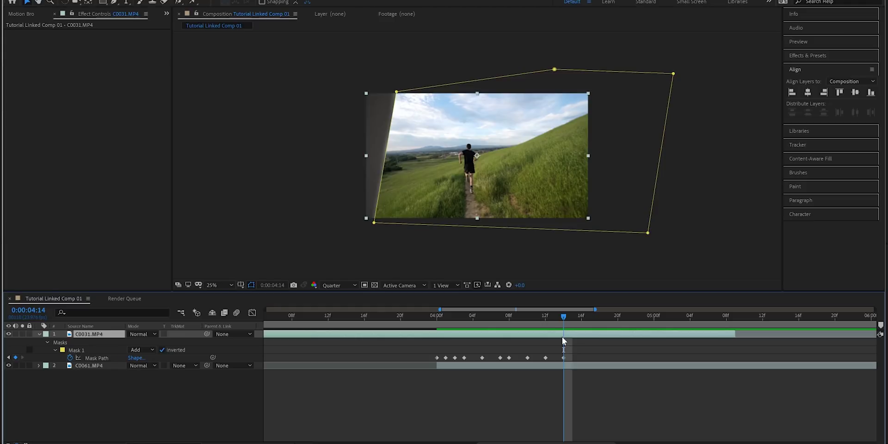
key("Page_Down")
left_click_drag(395, 94, 325, 87)
left_click_drag(375, 223, 241, 224)
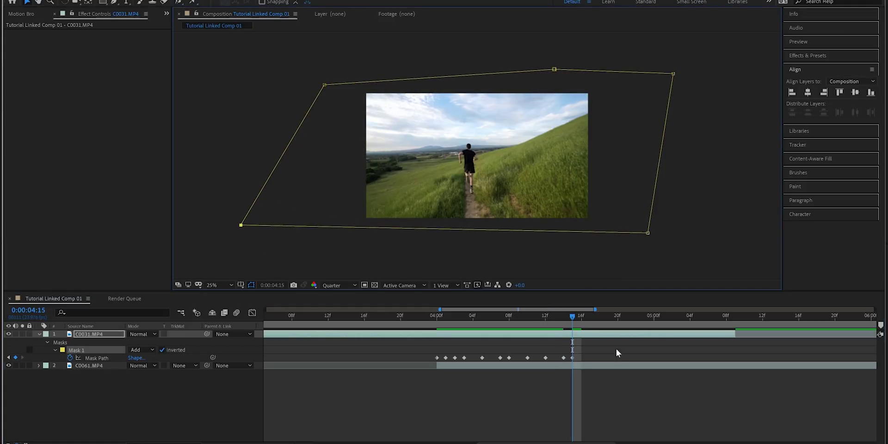
Split layer C0031.MP4 at 0:00:04:00 and delete Mask 1 from the earlier part.
left_click(437, 325)
key("ctrl+shift+d")
left_click(400, 342)
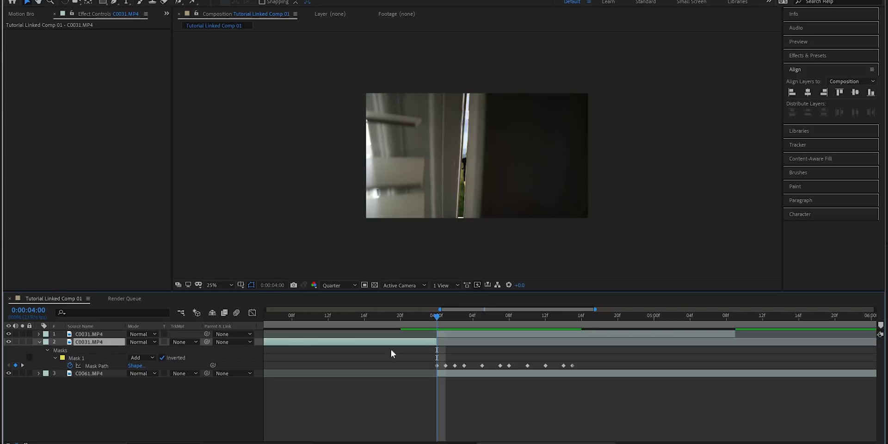
left_click(78, 359)
key("Delete")
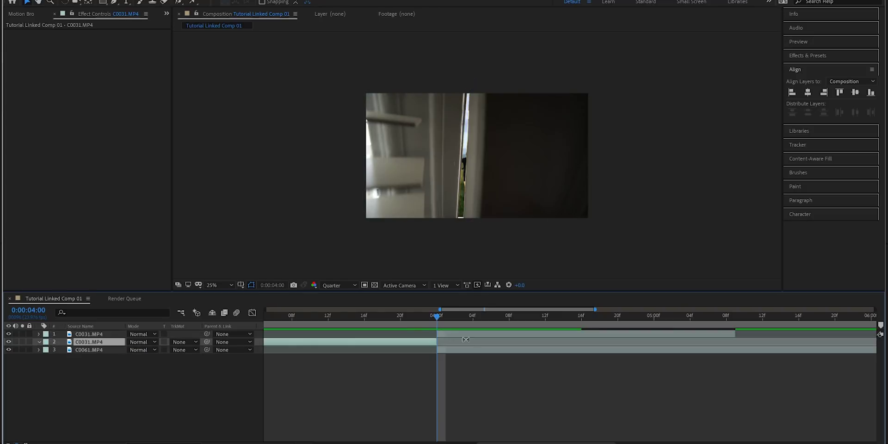
Play the door transition from 0:00:03:22 and again from 0:00:02:04 to check the animated mask.
left_click(415, 322)
key("space")
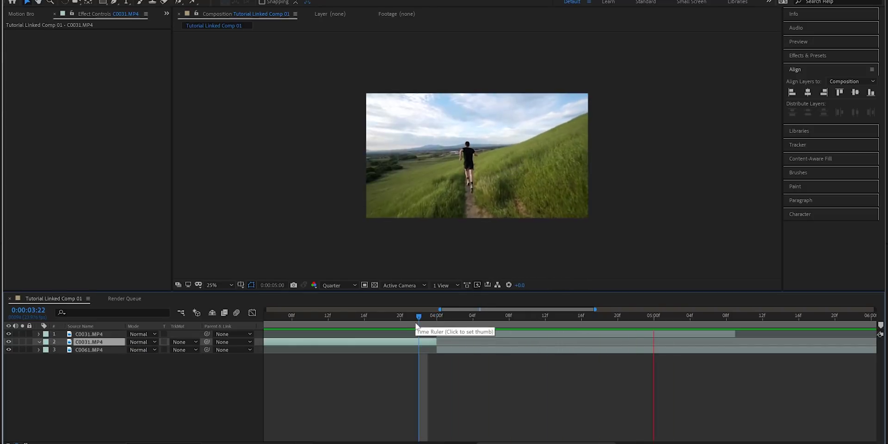
key("space")
left_click(455, 379)
key("u")
left_click_drag(417, 321, 232, 326)
key("space")
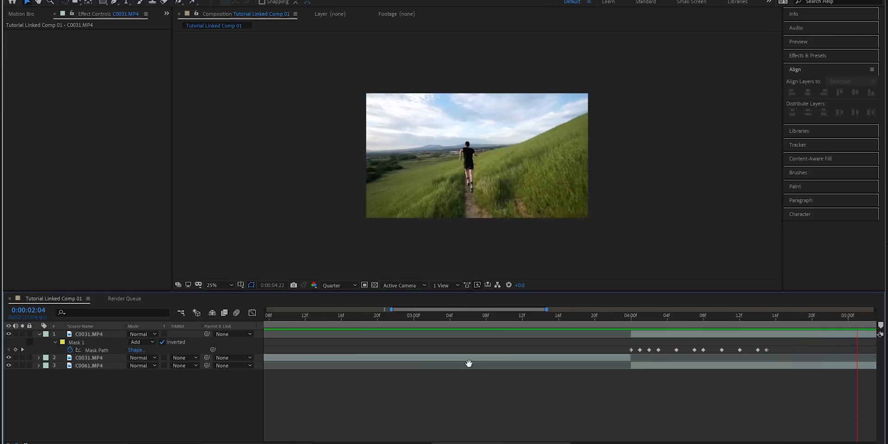
key("space")
At 0:00:04:10, try a Mask 1 feather of 10 pixels on the masked C0031.MP4 layer and settle on 20 pixels.
left_click_drag(575, 320, 416, 321)
left_click(412, 333)
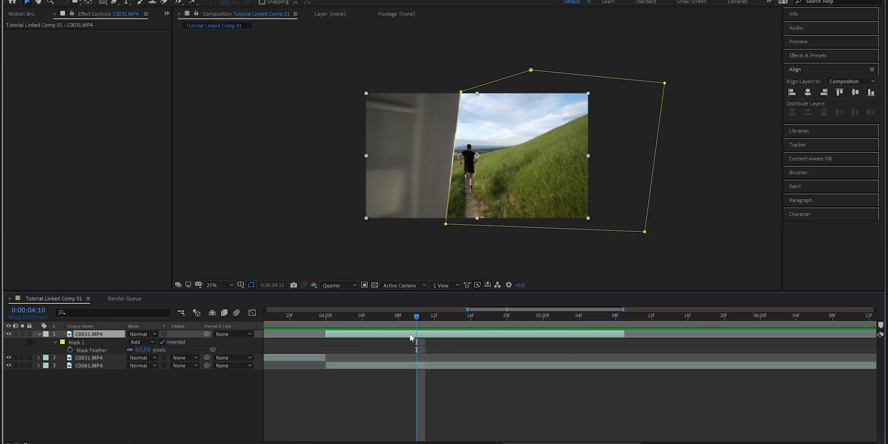
key("f")
key("f")
key("Return")
left_click(468, 407)
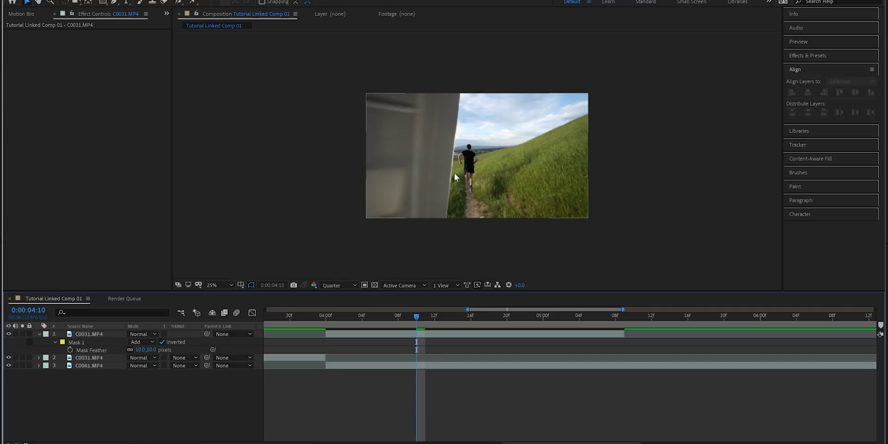
mouse_move(147, 350)
left_mouse_down()
mouse_move(333, 351)
mouse_move(151, 350)
left_mouse_up()
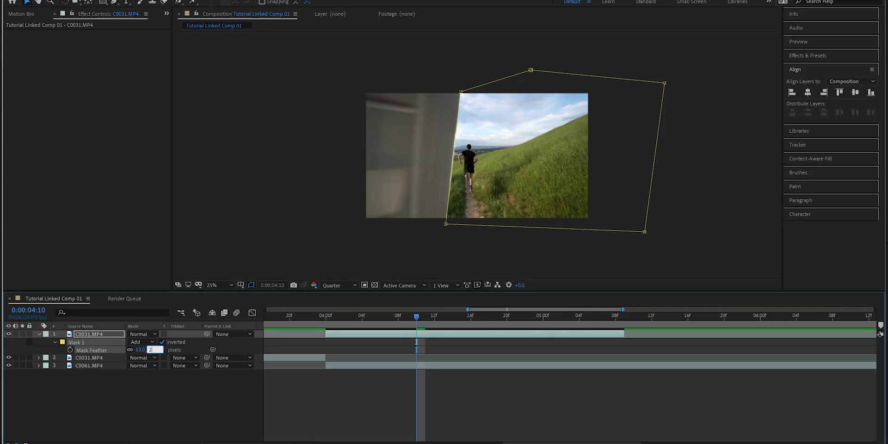
left_click(300, 426)
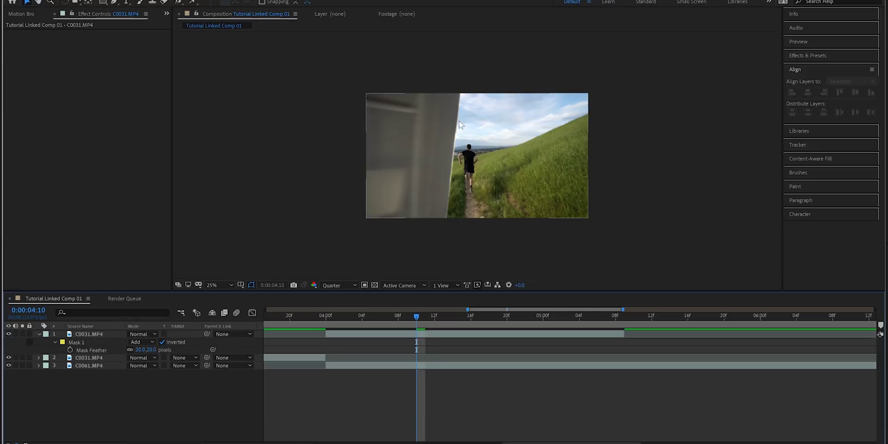
Play the transition with the feathered mask and inspect the door edge at 0:00:04:12.
left_click_drag(408, 326, 345, 326)
key("space")
key("space")
left_click_drag(454, 326, 437, 321)
left_click(426, 334)
left_click(459, 373)
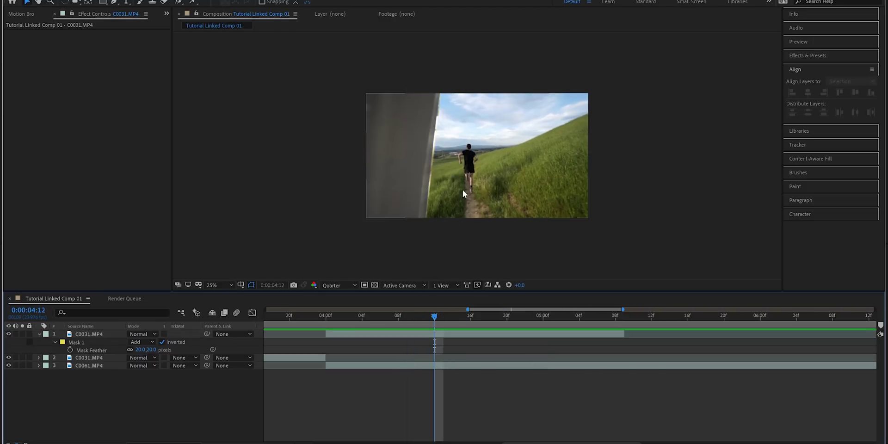
Set Mask 1's expansion on the masked C0031.MP4 layer to 35 pixels and preview the transition from 0:00:03:22.
left_click(441, 334)
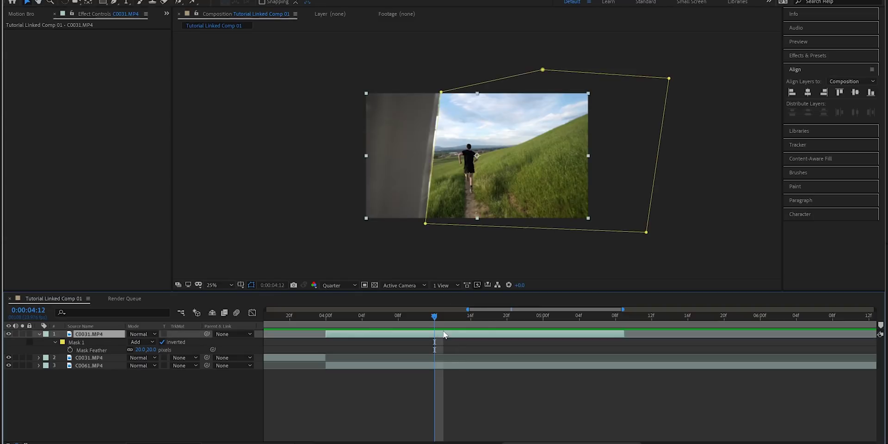
key("m")
key("m")
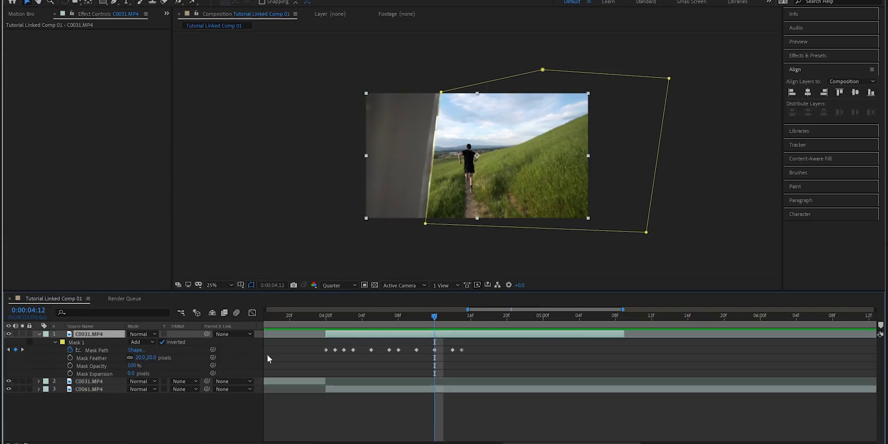
left_click(94, 373)
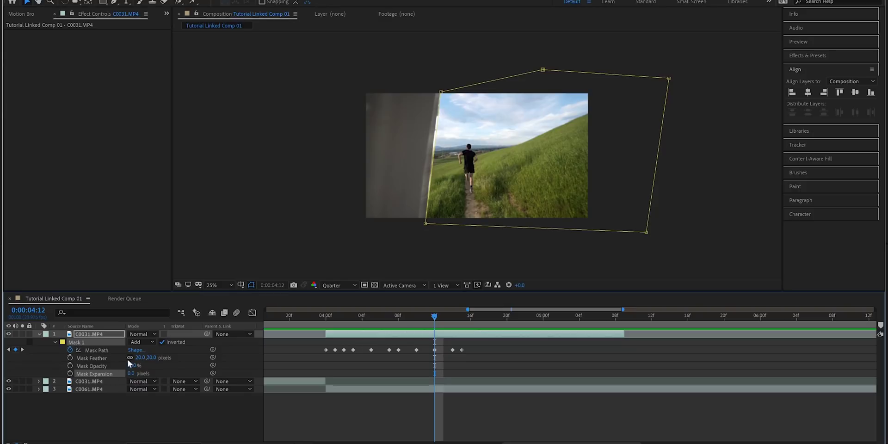
key("m")
key("m")
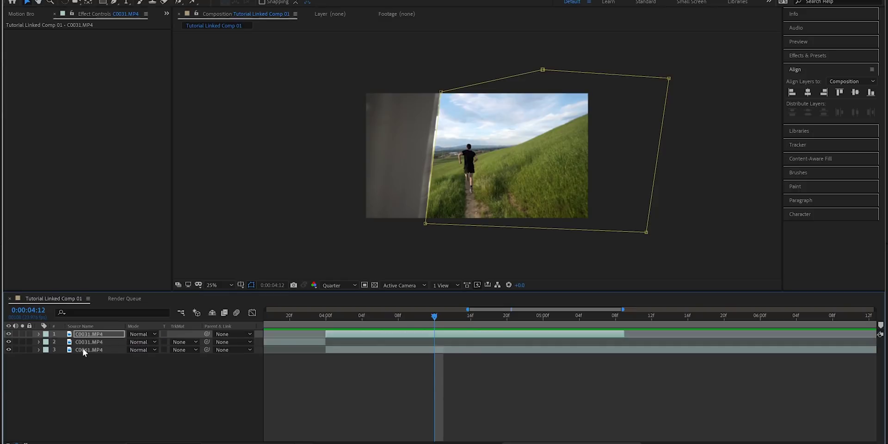
key("m")
key("m")
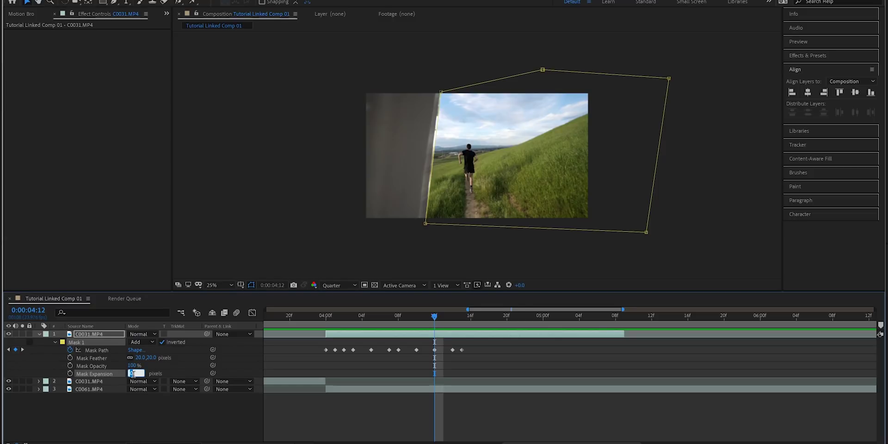
type("21")
key("Return")
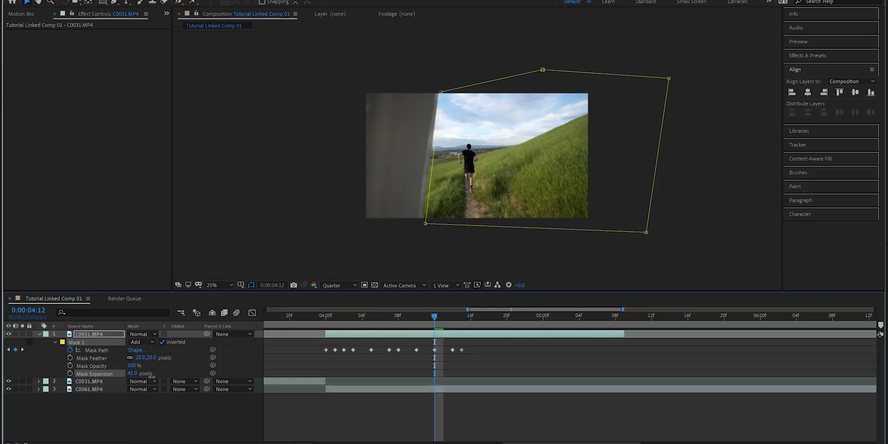
left_click_drag(151, 375, 148, 375)
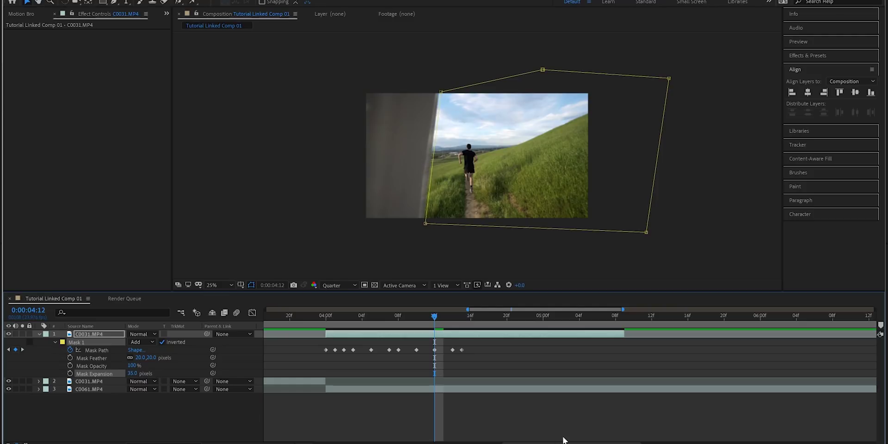
left_click(516, 420)
left_click_drag(432, 317, 307, 322)
key("space")
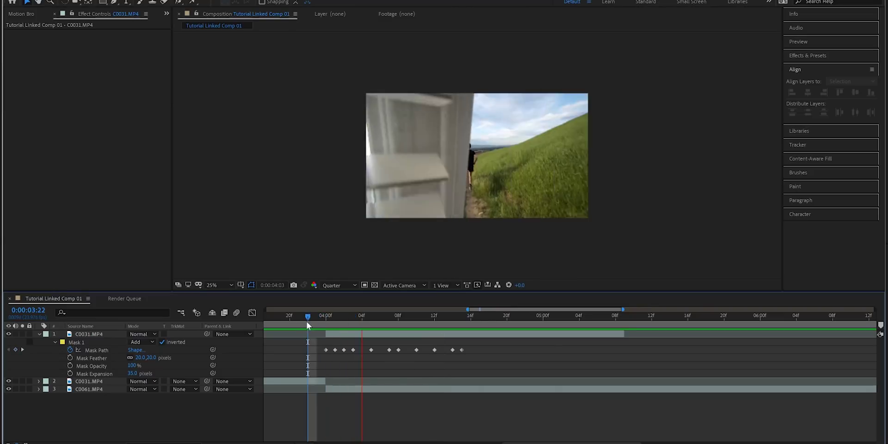
left_click(298, 316)
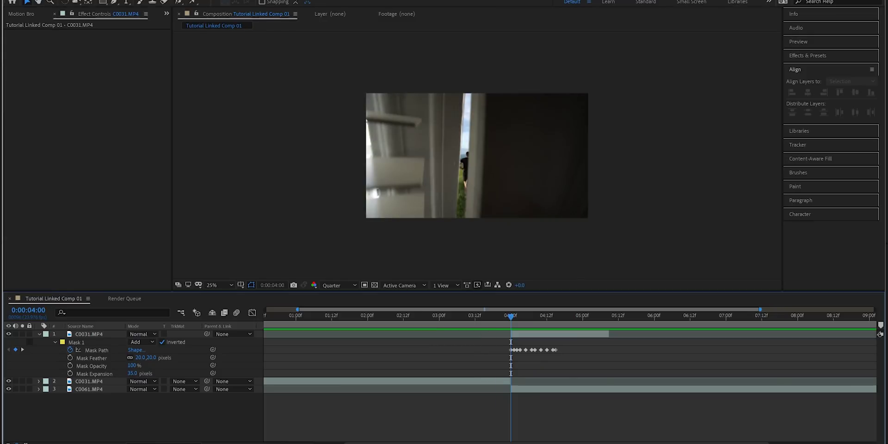
Add an adjustment layer above the clips, apply CC Force Motion Blur to it, and preview the transition from 0:00:03:18.
left_click(69, 0)
mouse_move(77, 1)
left_click(241, 54)
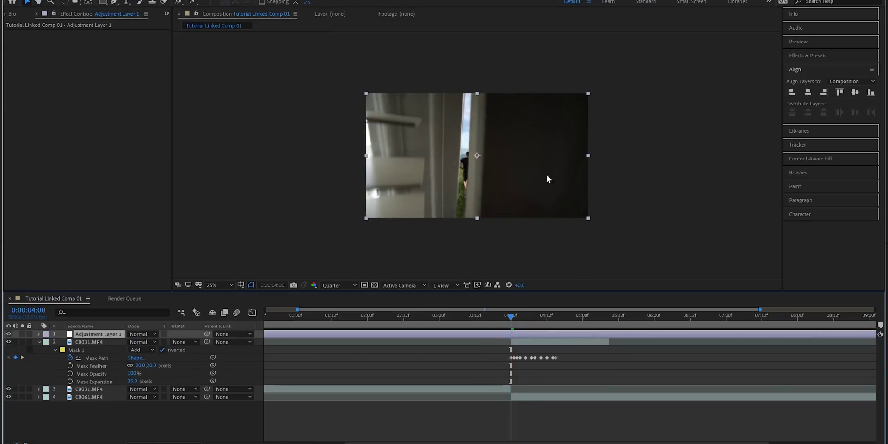
key("ctrl+space")
type("cc for")
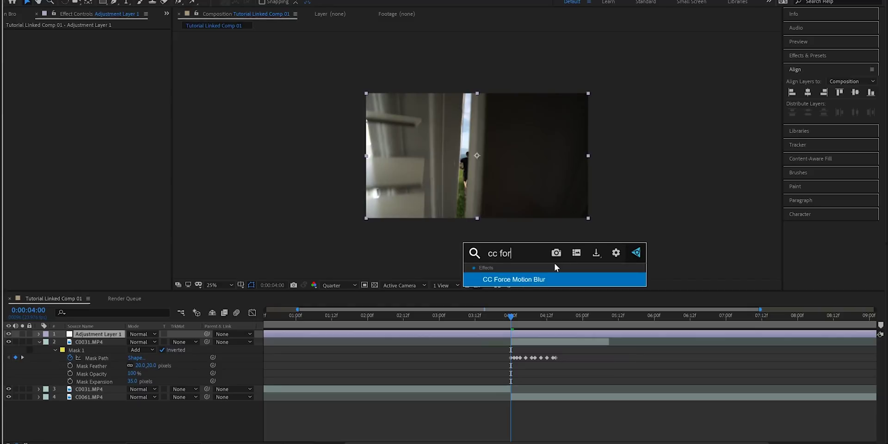
key("Return")
left_click_drag(520, 317, 493, 317)
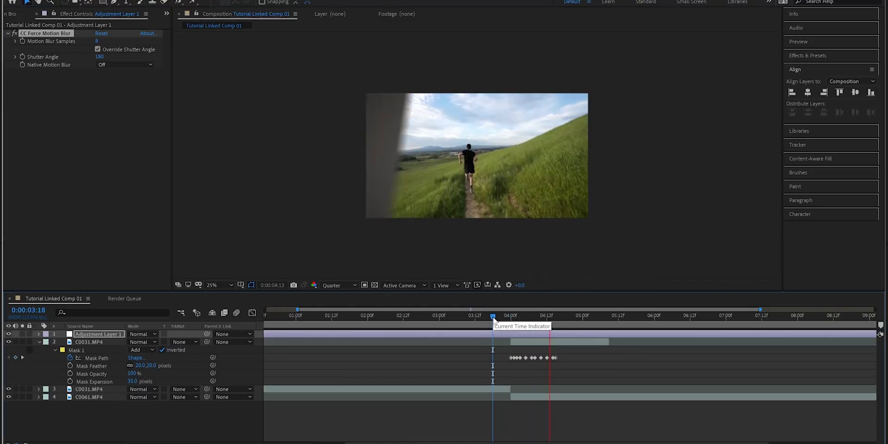